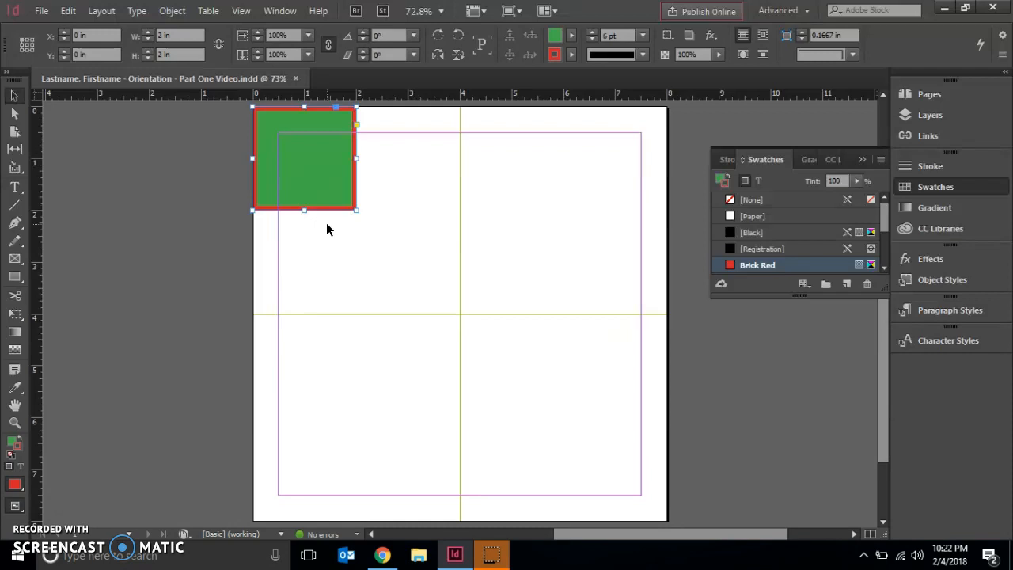
Remove the red stroke from the green square by applying the None swatch, and deselect it.
click(923, 192)
click(923, 191)
click(744, 201)
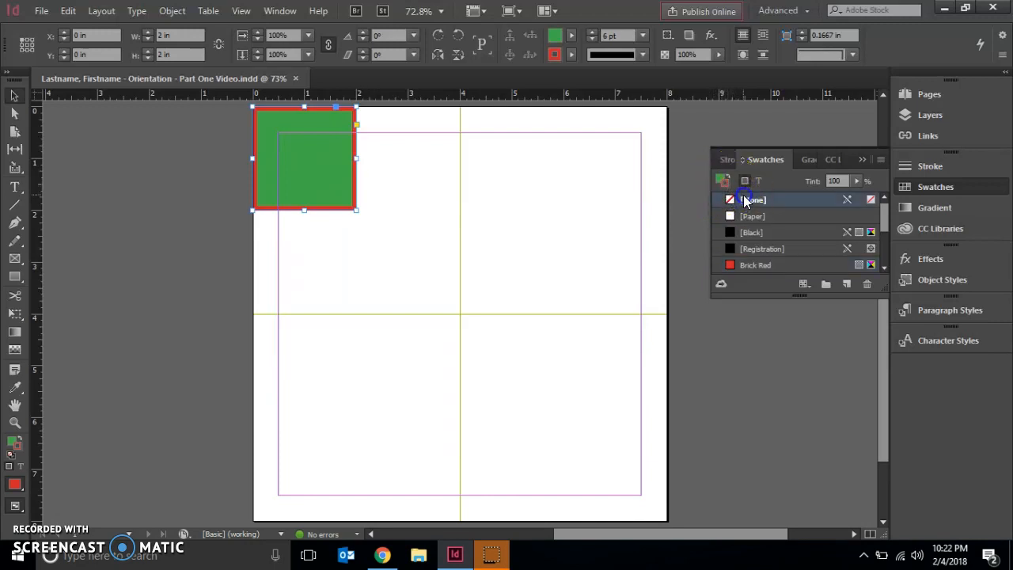
click(147, 193)
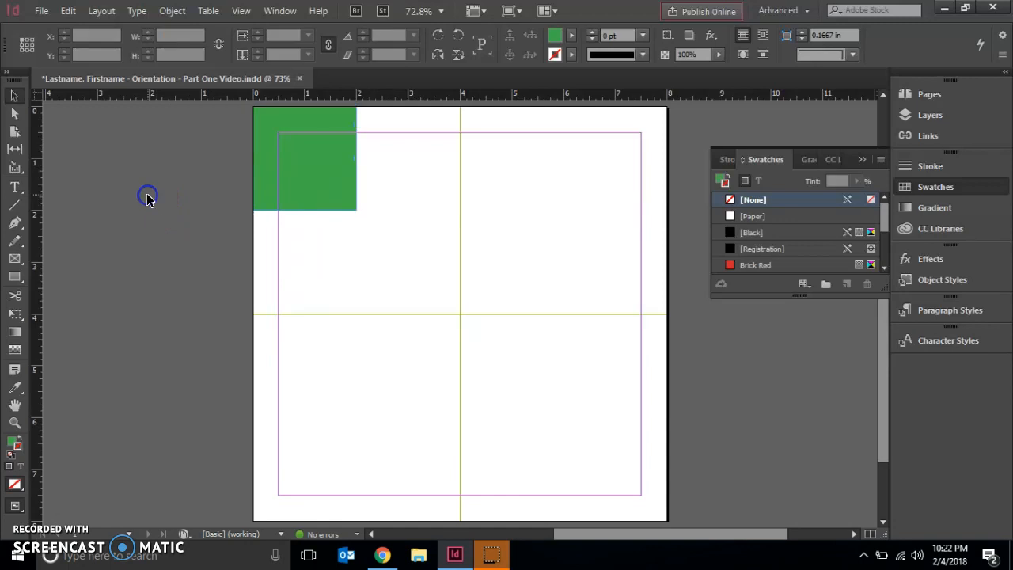
click(956, 185)
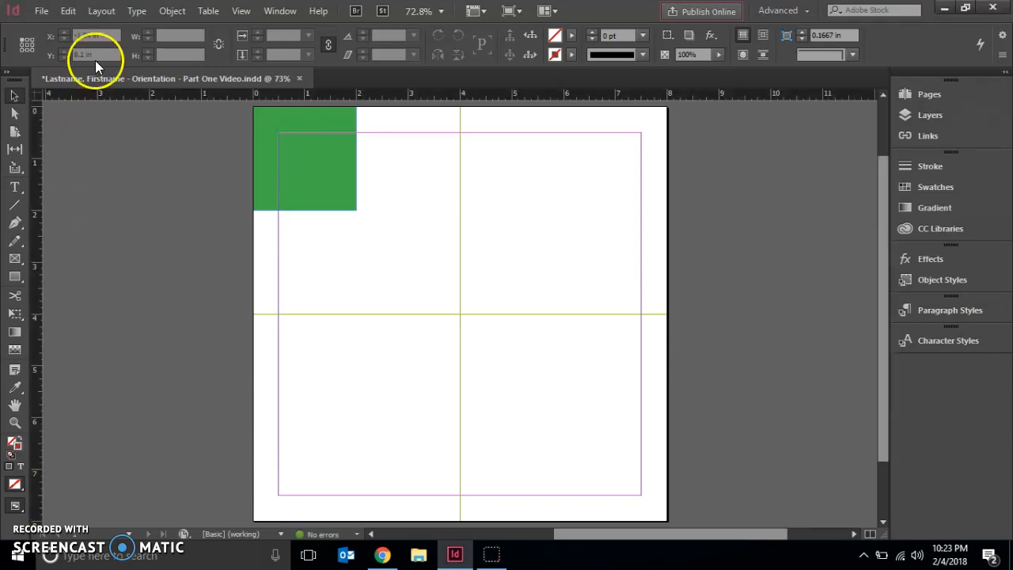
Start Step and Repeat on the green square with vertical and horizontal offsets of 0 in.
click(14, 95)
click(309, 158)
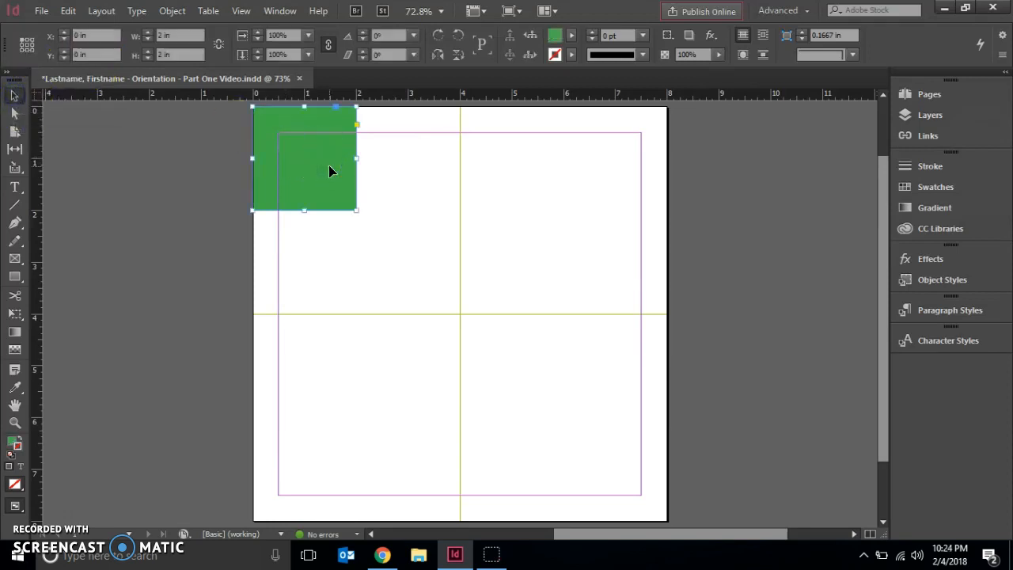
click(70, 11)
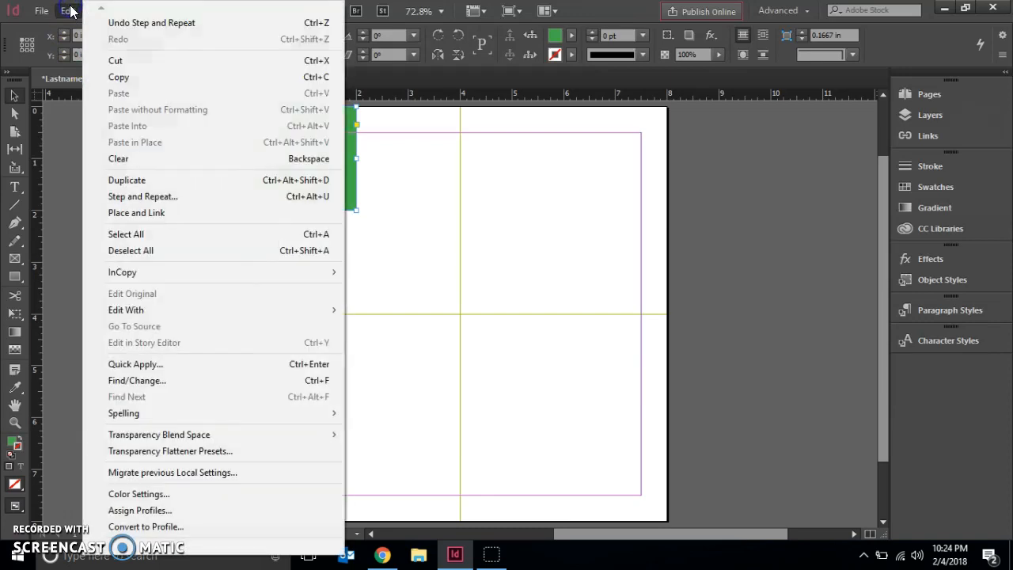
click(181, 192)
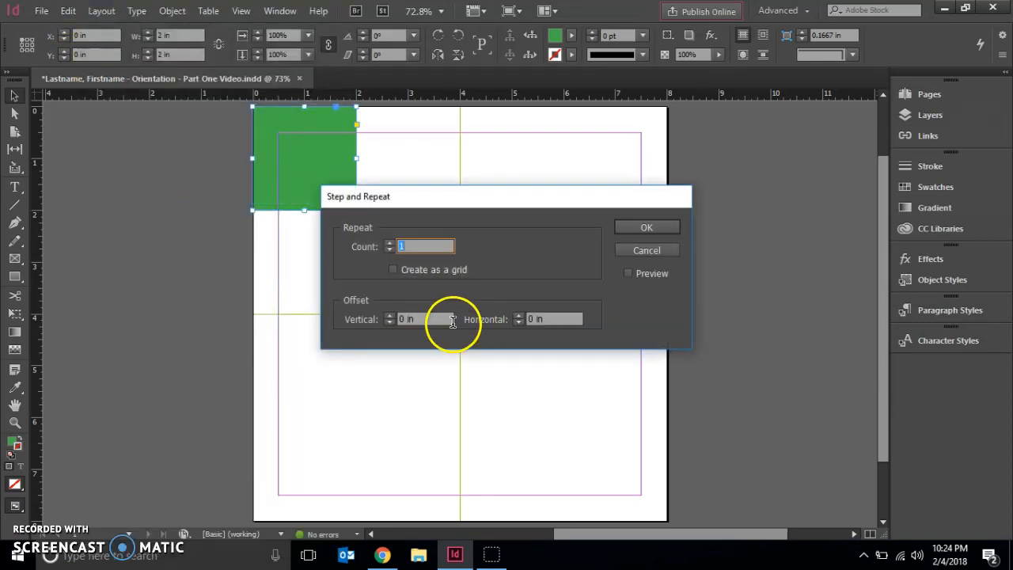
click(429, 318)
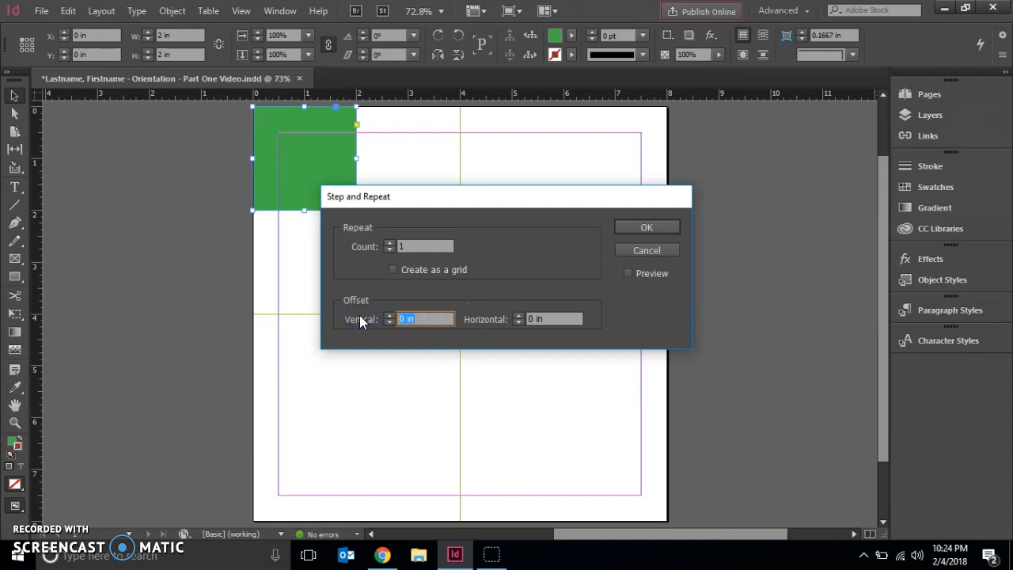
text(0)
click(407, 318)
click(567, 318)
drag(567, 318, 491, 313)
text(0)
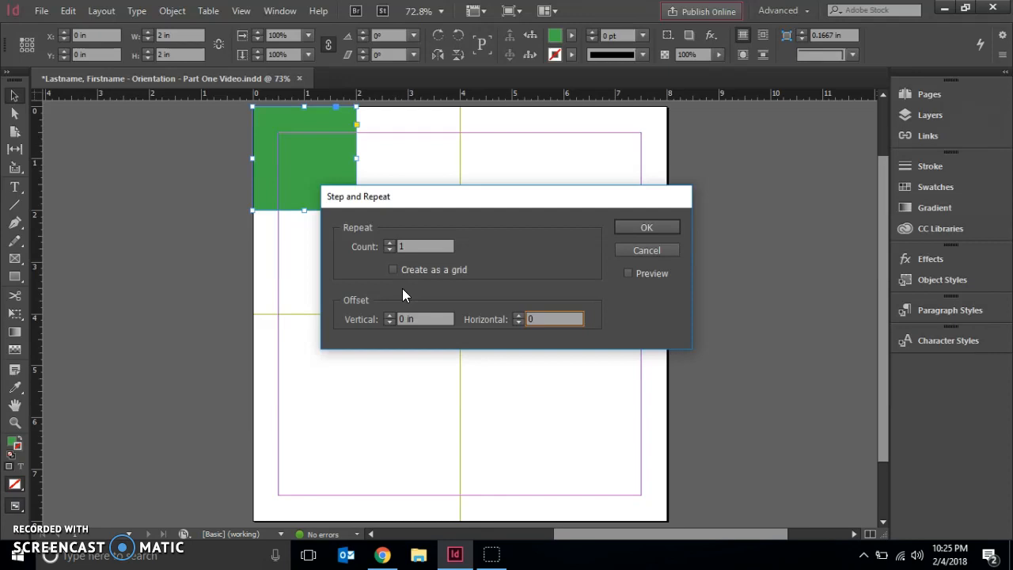
Repeat the green square with a count of 3 and offsets of 2 in vertically and 2 in horizontally, and deselect the copies.
click(391, 248)
click(391, 244)
click(517, 315)
drag(574, 319, 497, 311)
text(2)
drag(435, 324, 368, 322)
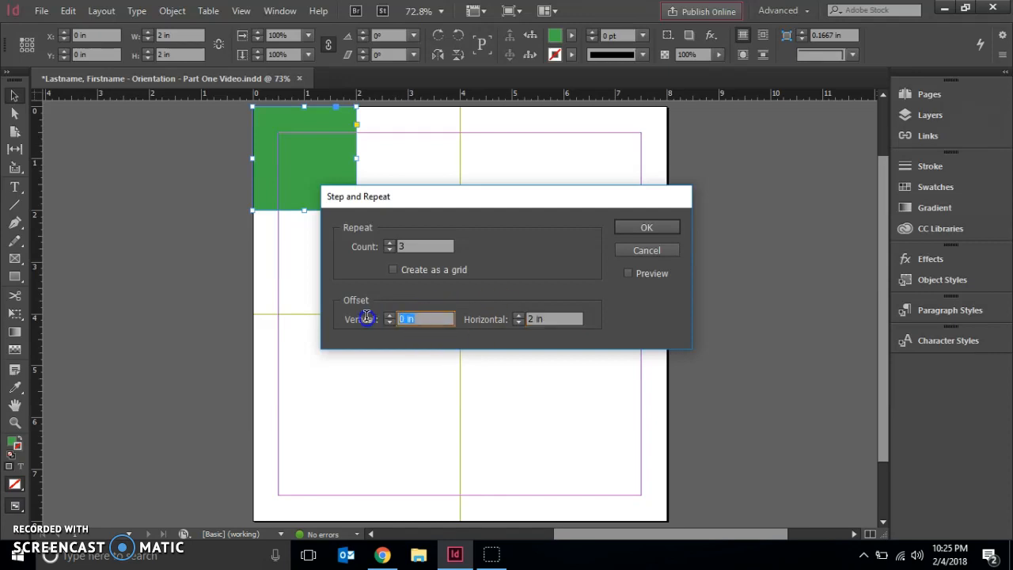
text(2)
click(664, 226)
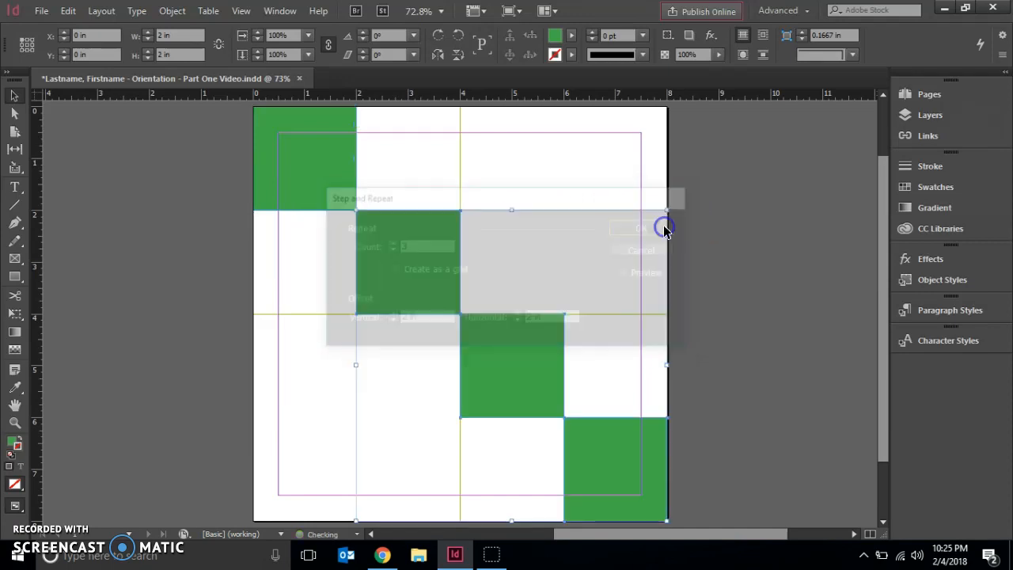
click(361, 214)
click(548, 378)
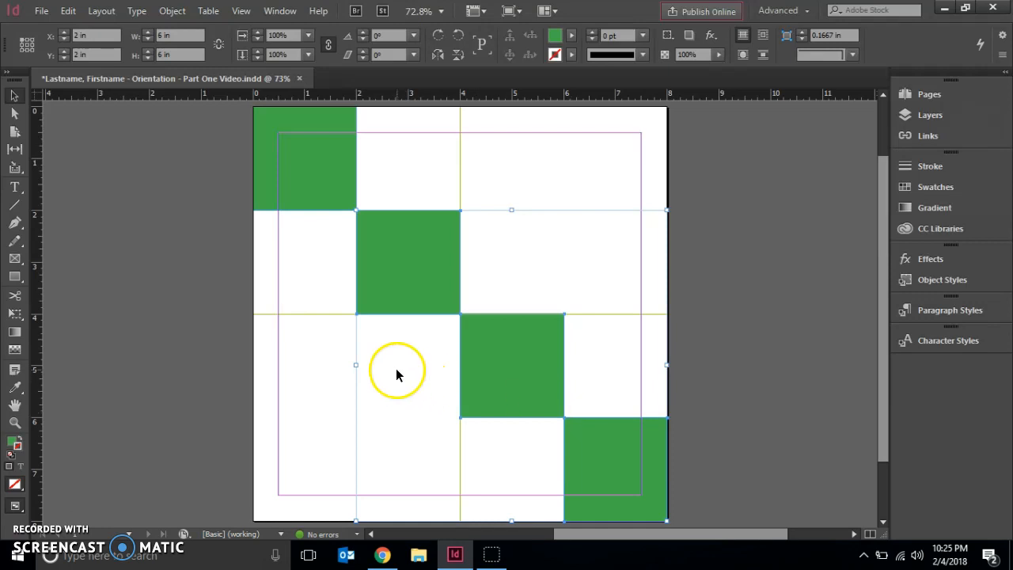
click(171, 290)
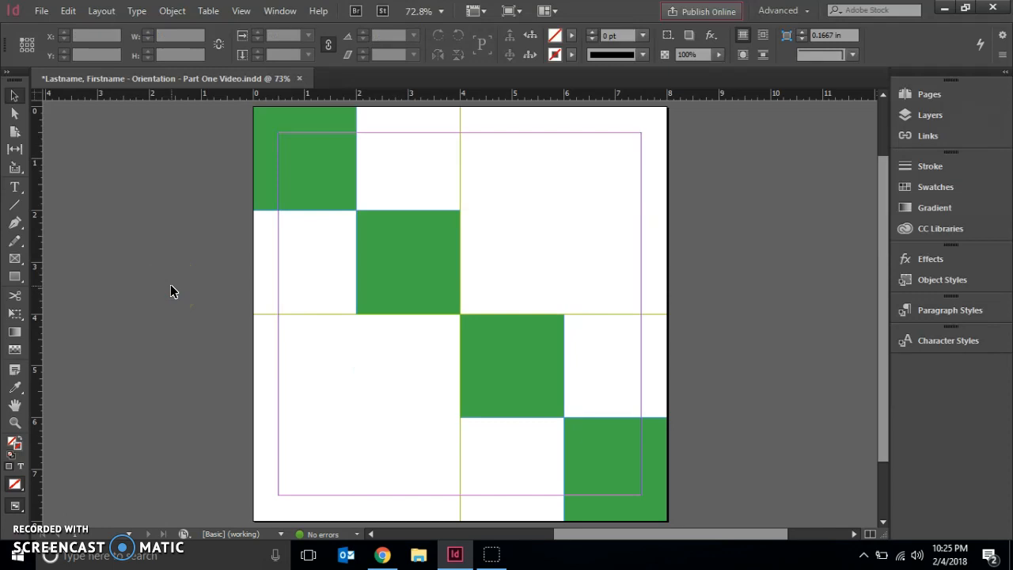
Step and repeat the two upper diagonal squares together with a count of 1, vertical offset 0 in and horizontal offset 4 in.
click(317, 189)
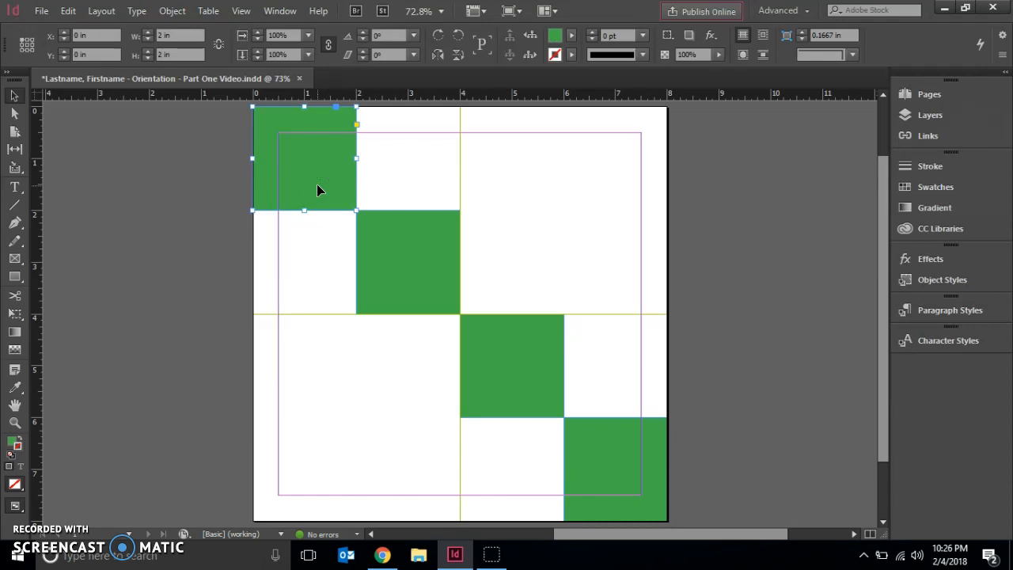
shift+click(393, 243)
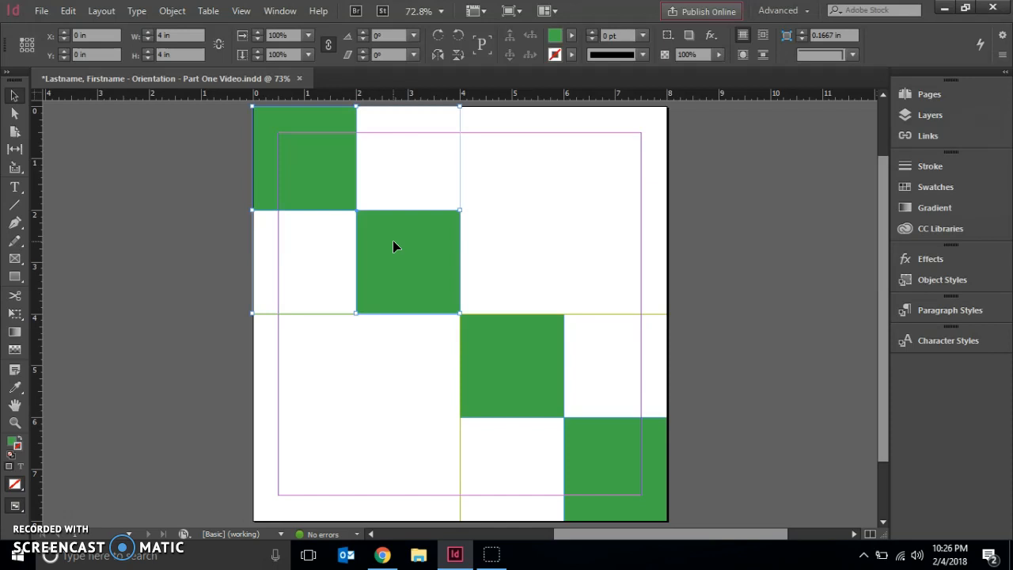
click(68, 10)
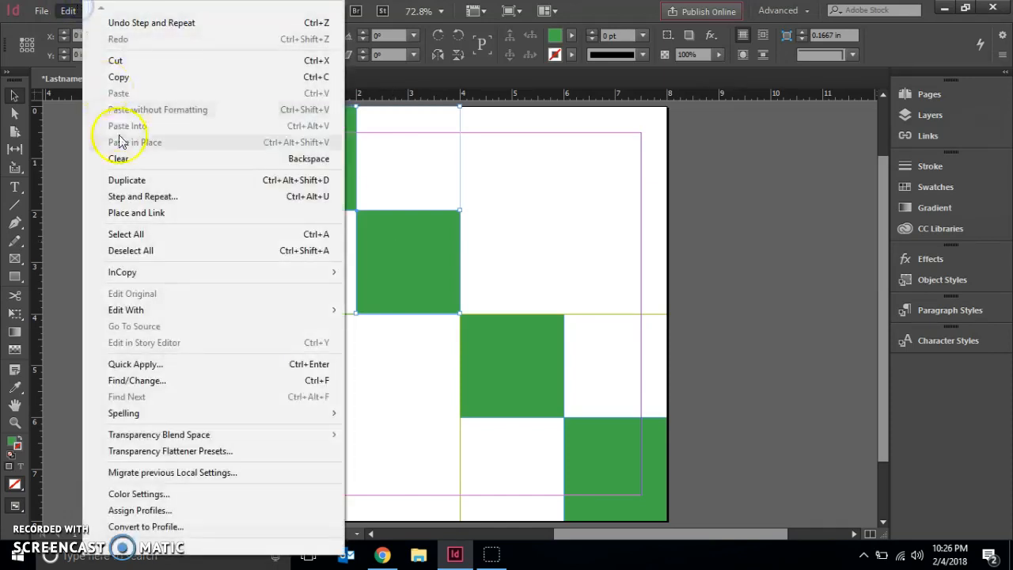
click(131, 196)
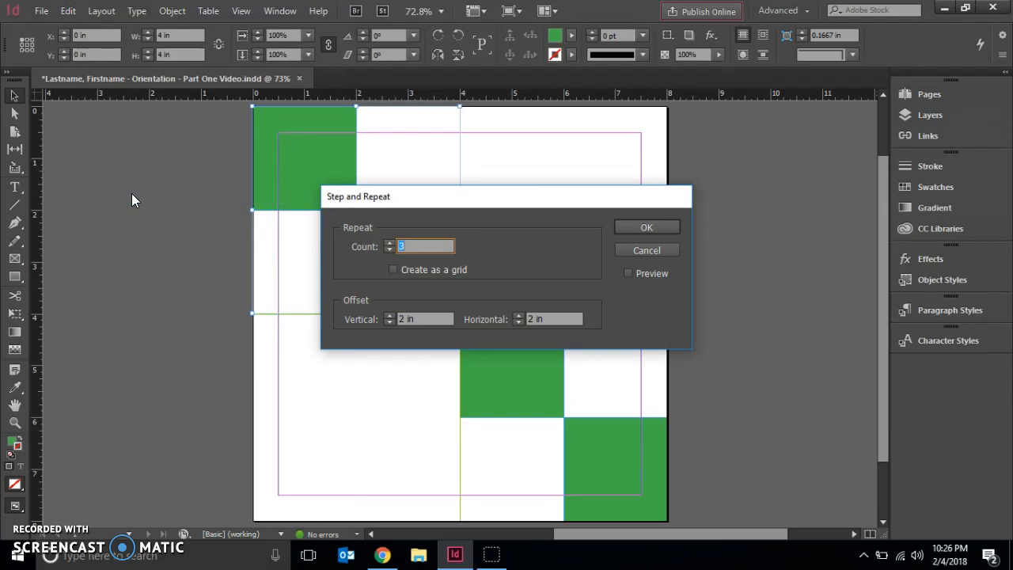
text(1)
drag(423, 319, 352, 317)
text(0)
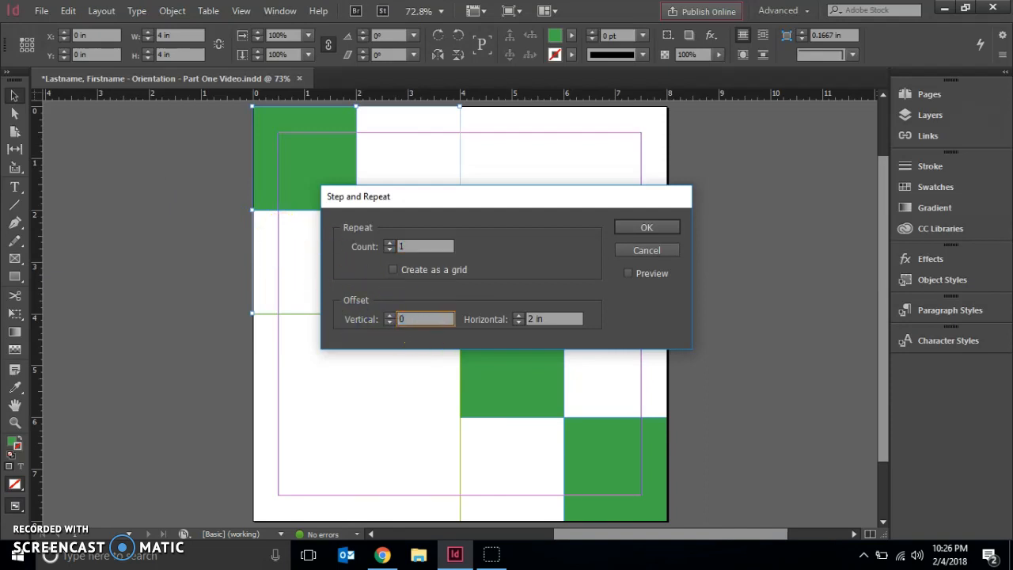
drag(573, 317, 489, 314)
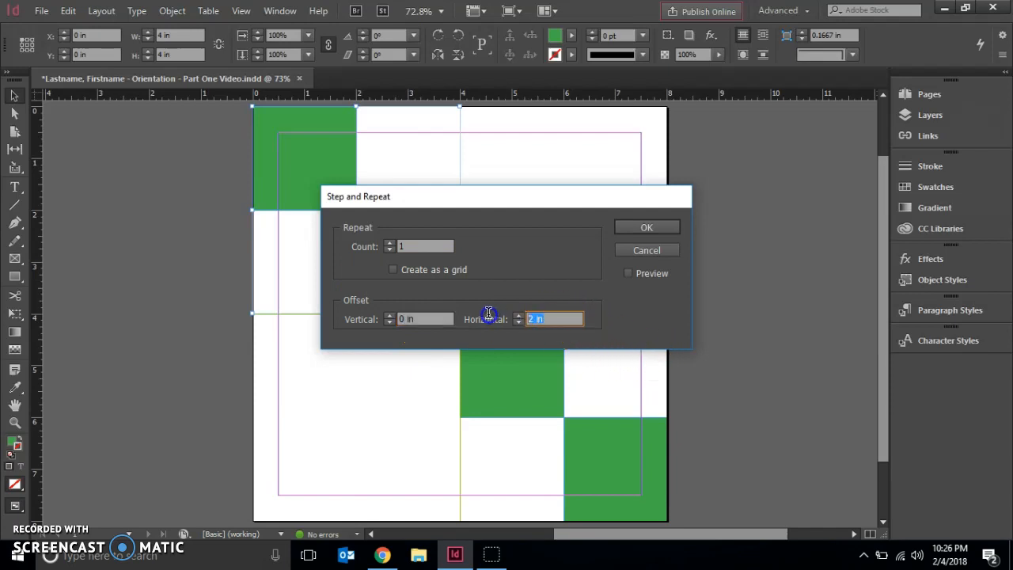
text(4)
click(626, 252)
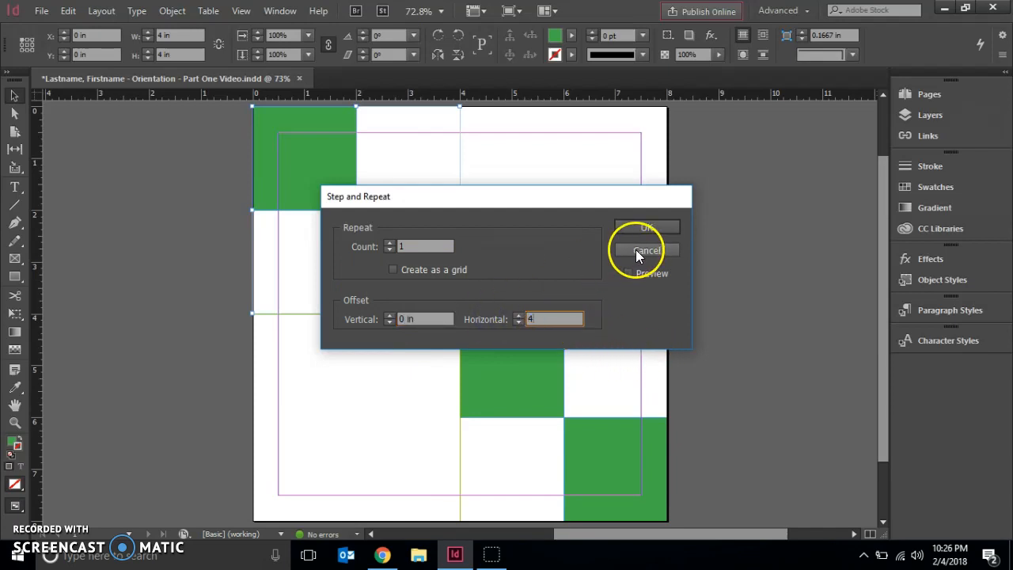
click(641, 226)
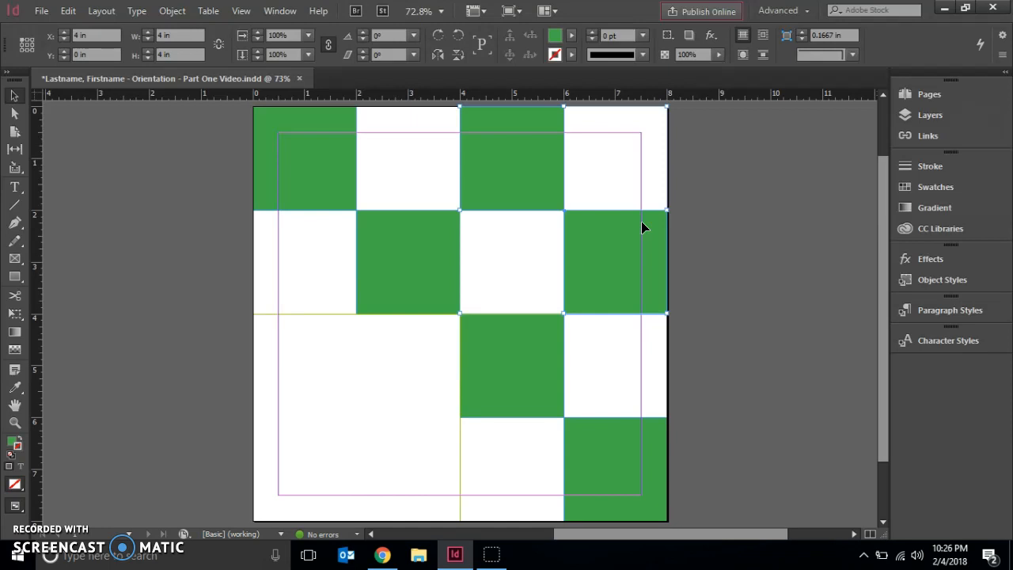
click(736, 240)
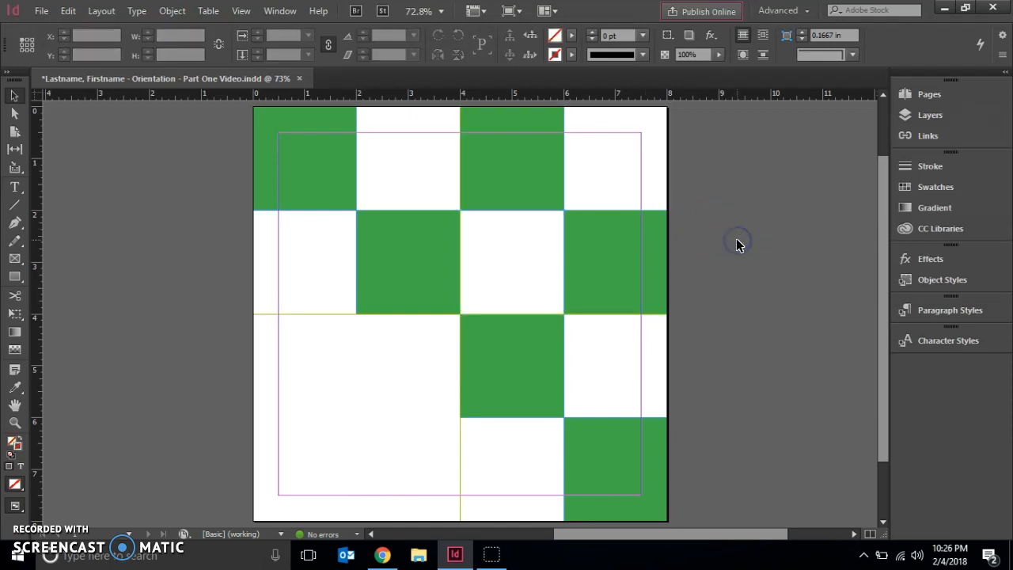
Step and repeat the two lower diagonal squares together once with a horizontal offset of -4 in.
click(603, 481)
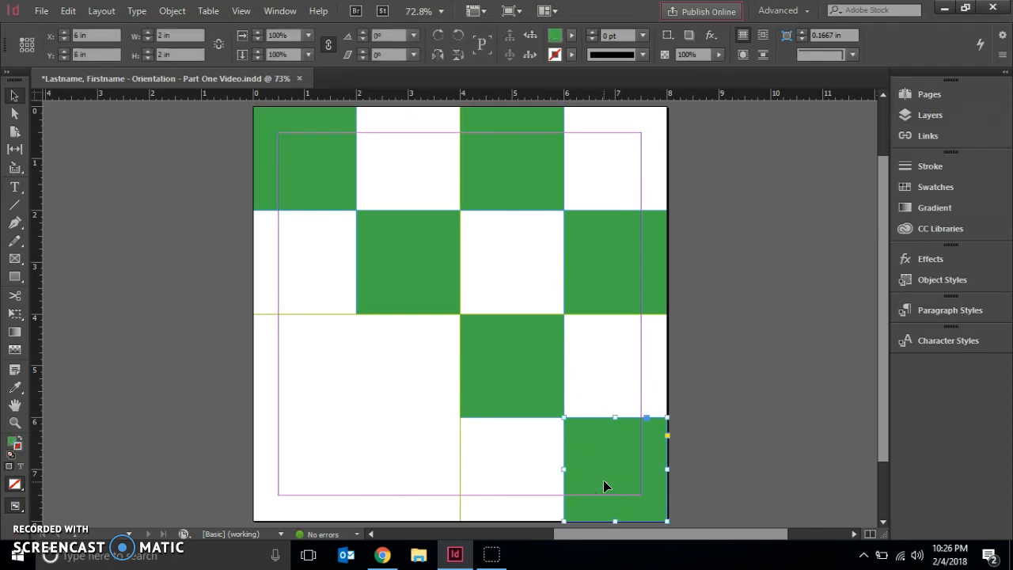
click(533, 400)
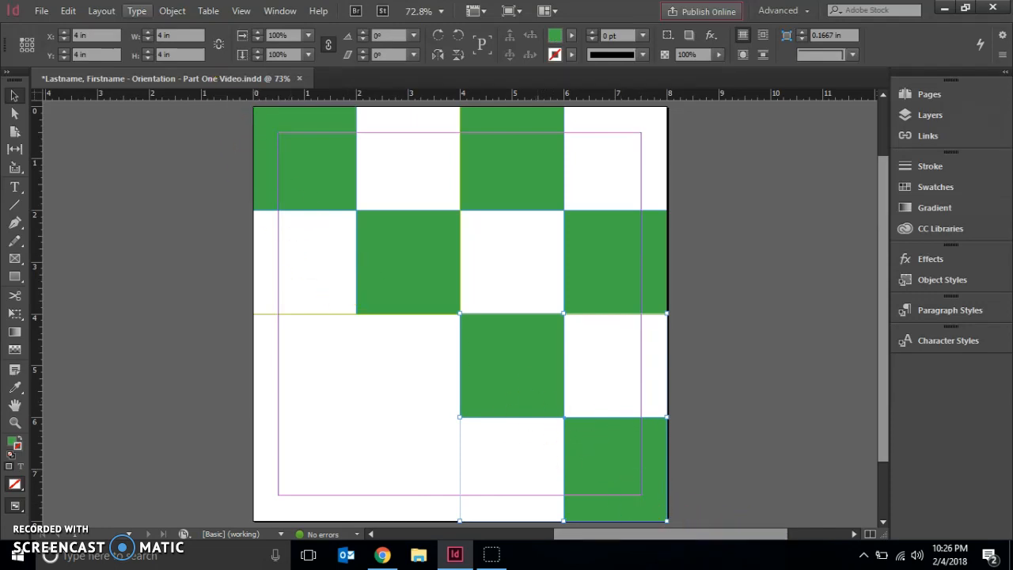
click(68, 11)
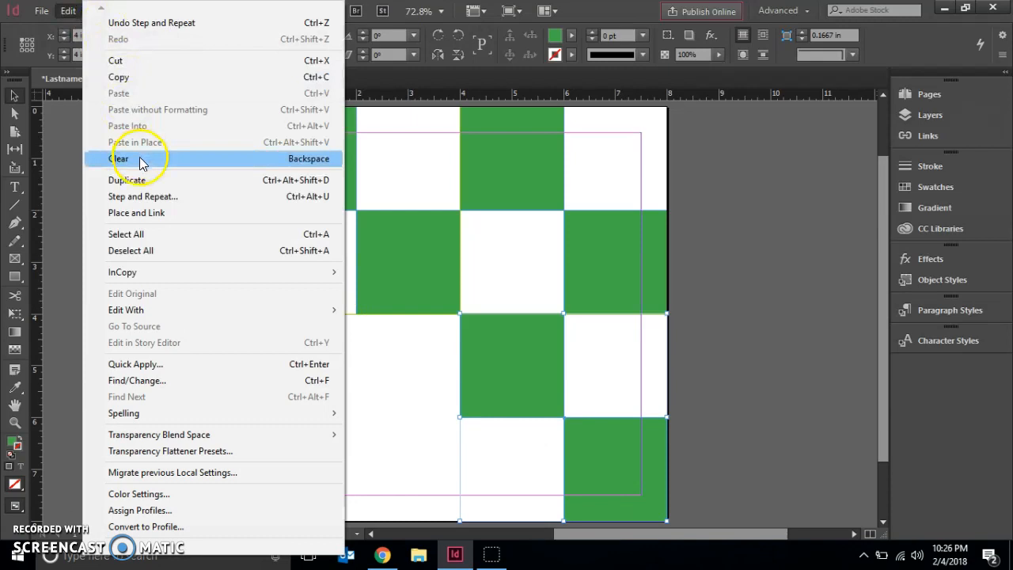
click(144, 197)
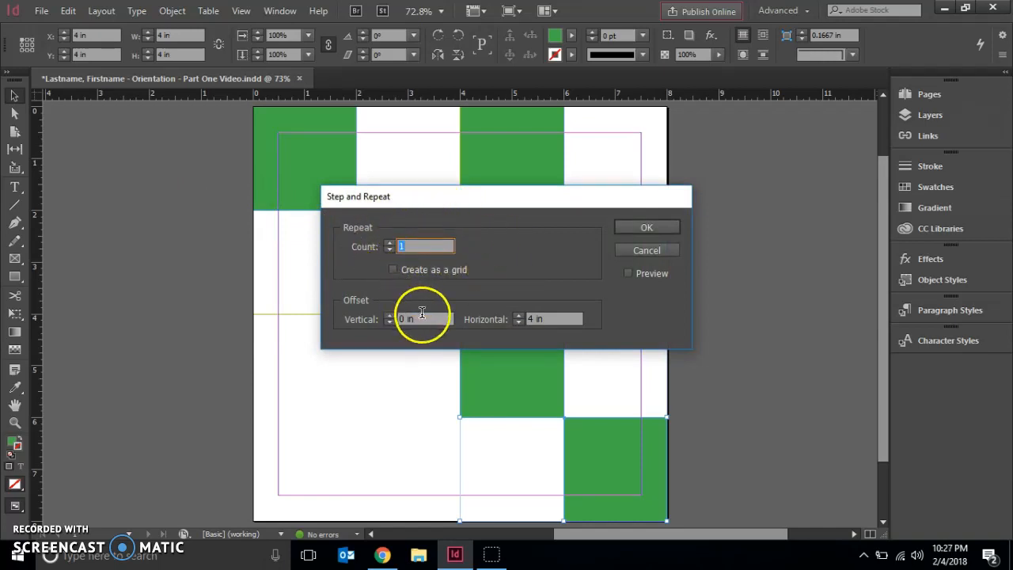
click(533, 318)
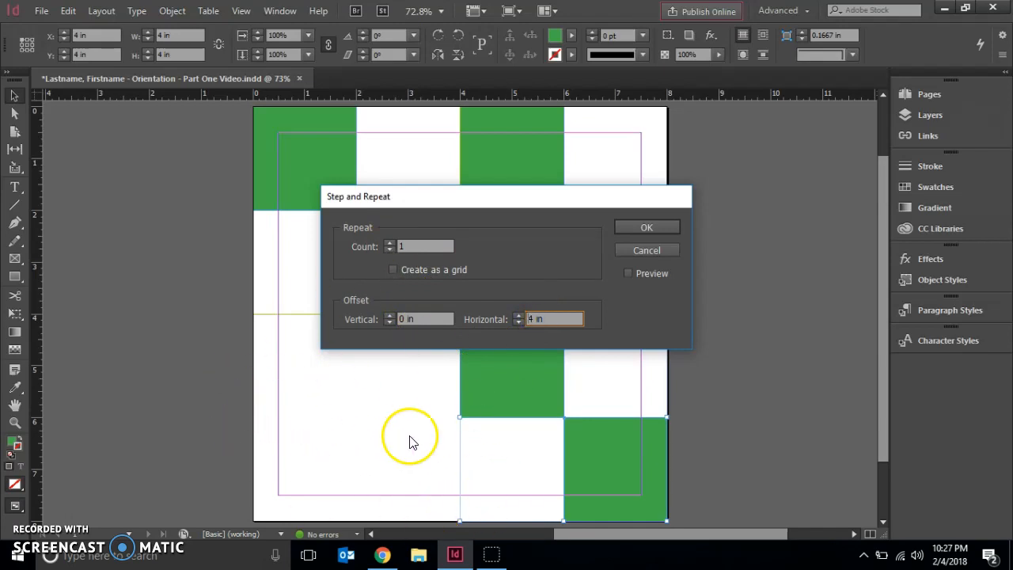
text(-)
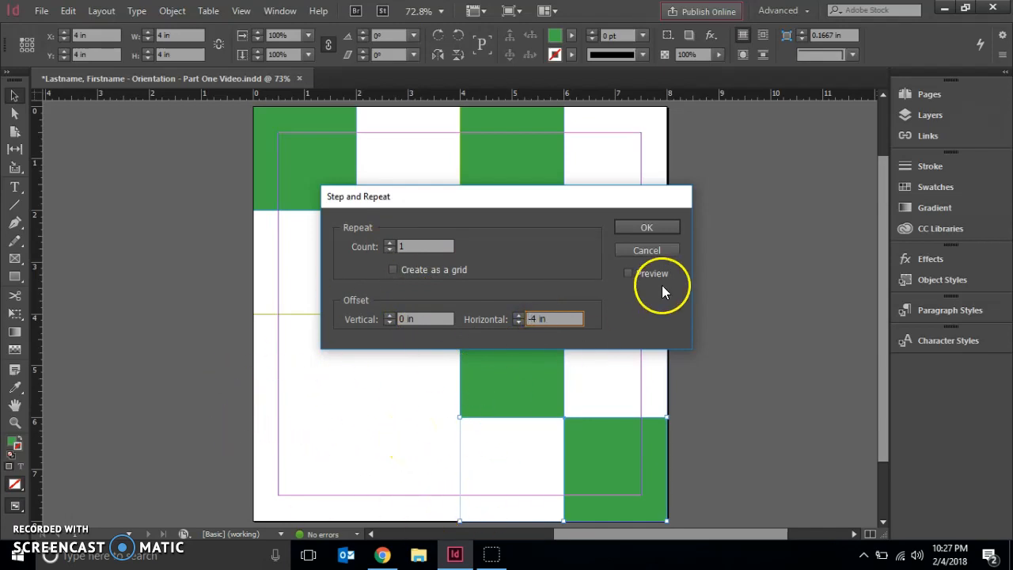
click(649, 228)
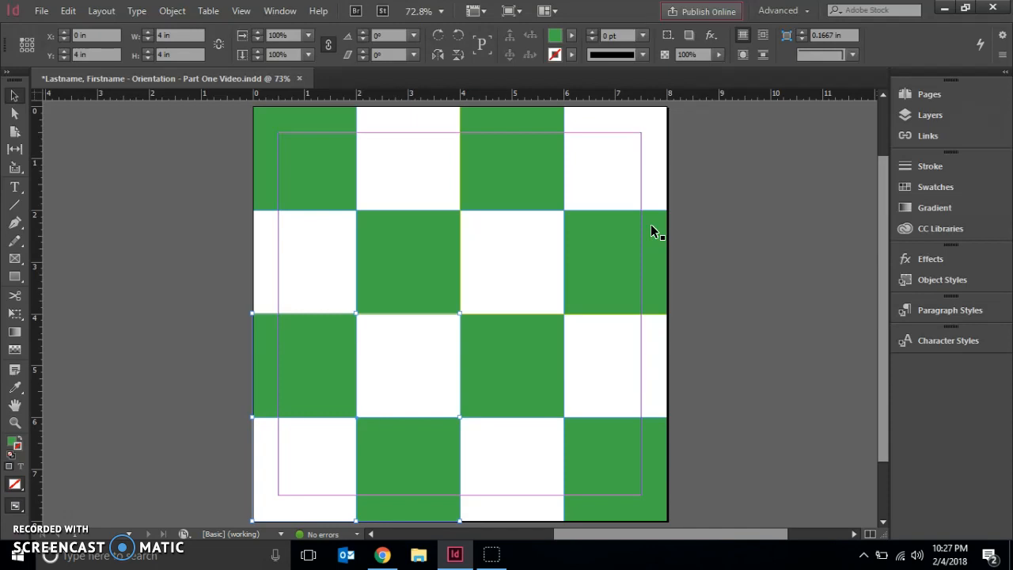
Deselect the squares, preview the finished checkerboard in full-screen presentation mode, and return to the normal view.
click(588, 218)
key(shift+w)
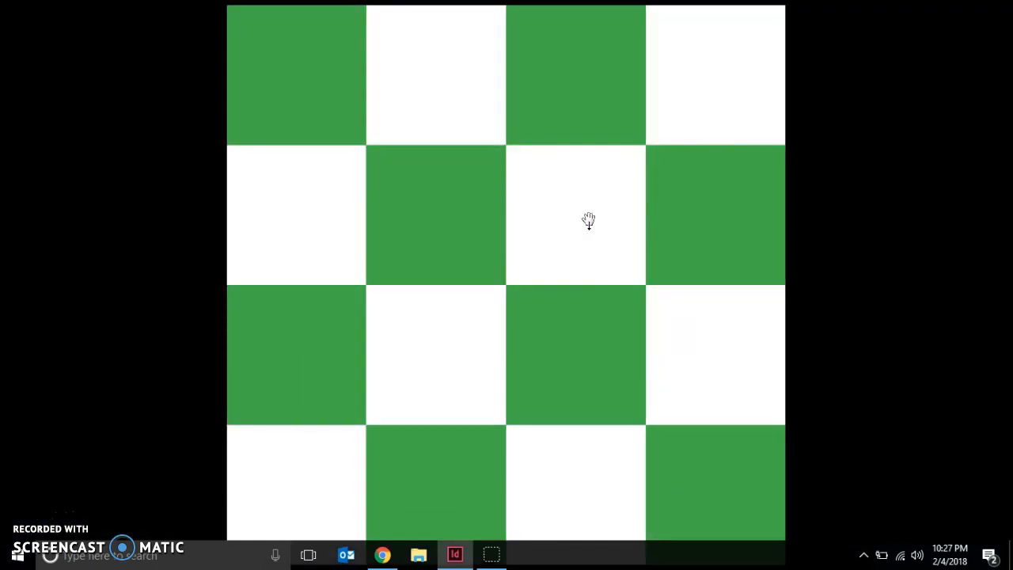
key(Escape)
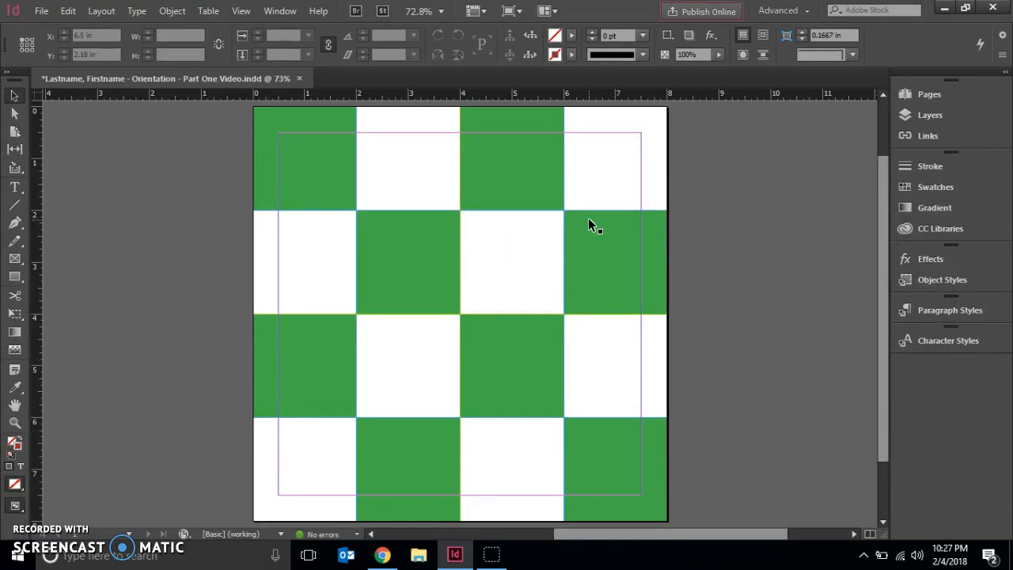
key(alt)
key(alt)
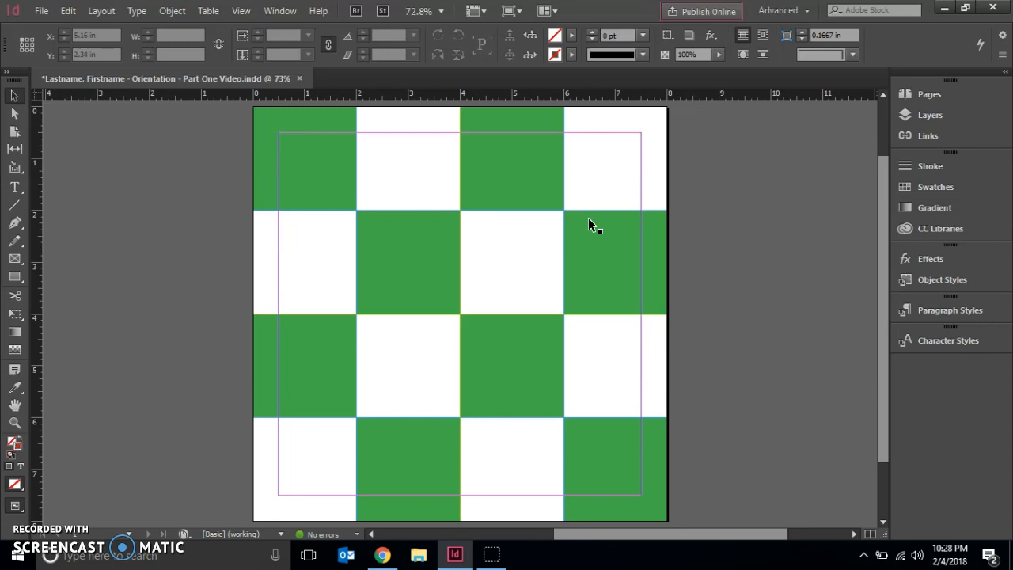